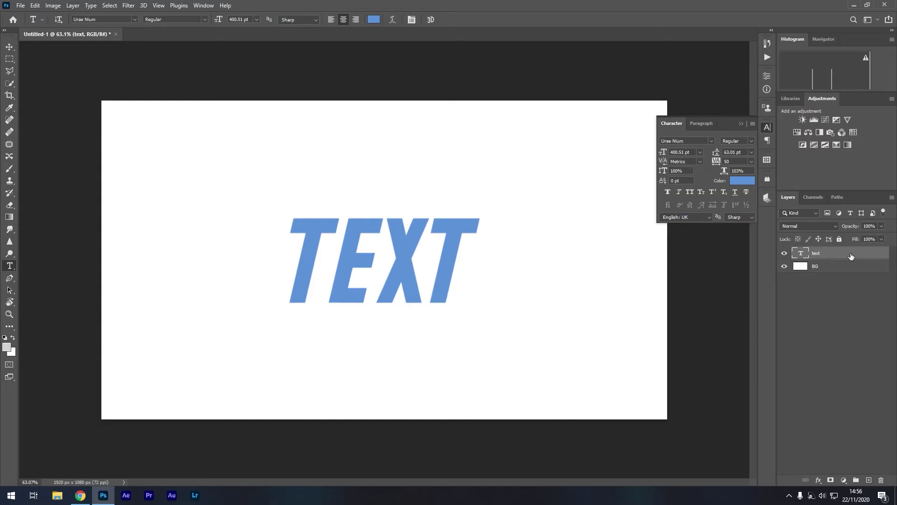
Step: Give the TEXT layer a drop shadow: Opacity 100, Distance 69, Angle -157, Spread and Size 0
{"action": "right_click", "coordinate": [851, 256]}
{"action": "left_click", "coordinate": [784, 72]}
{"action": "left_click", "coordinate": [511, 211]}
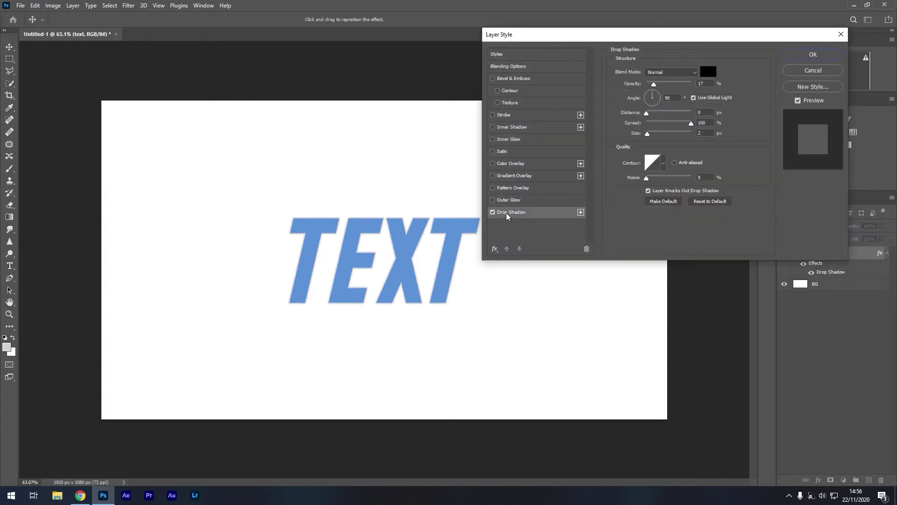
{"action": "left_click_drag", "start_coordinate": [696, 79], "coordinate": [715, 81]}
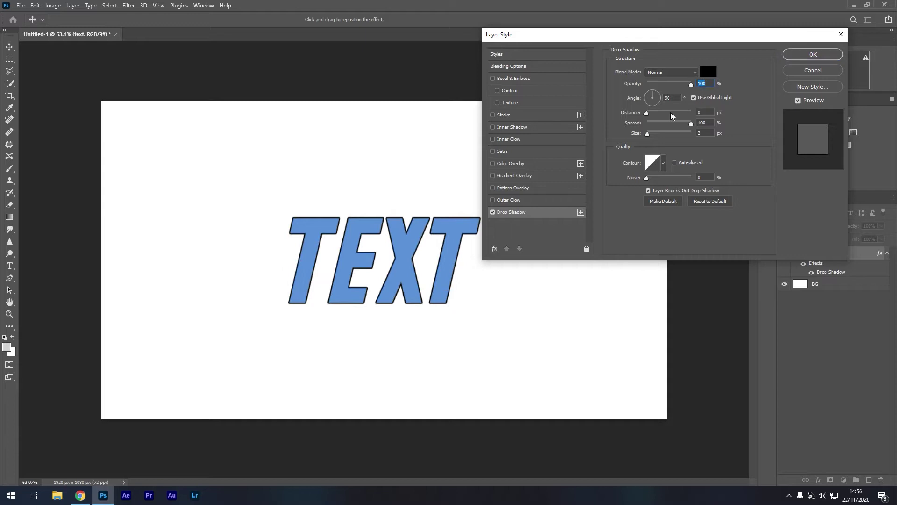
{"action": "mouse_move", "coordinate": [646, 113]}
{"action": "left_mouse_down"}
{"action": "mouse_move", "coordinate": [676, 113]}
{"action": "mouse_move", "coordinate": [674, 129]}
{"action": "left_mouse_up"}
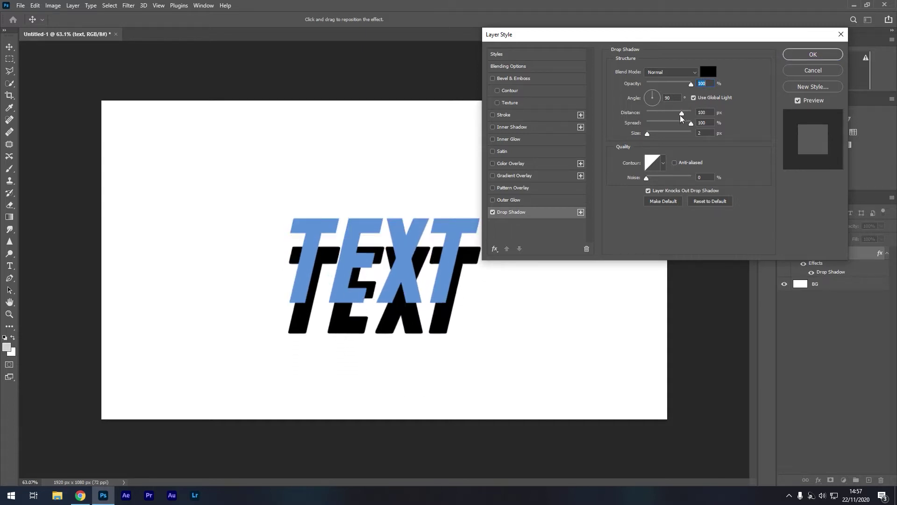
{"action": "left_click_drag", "start_coordinate": [650, 100], "coordinate": [647, 104]}
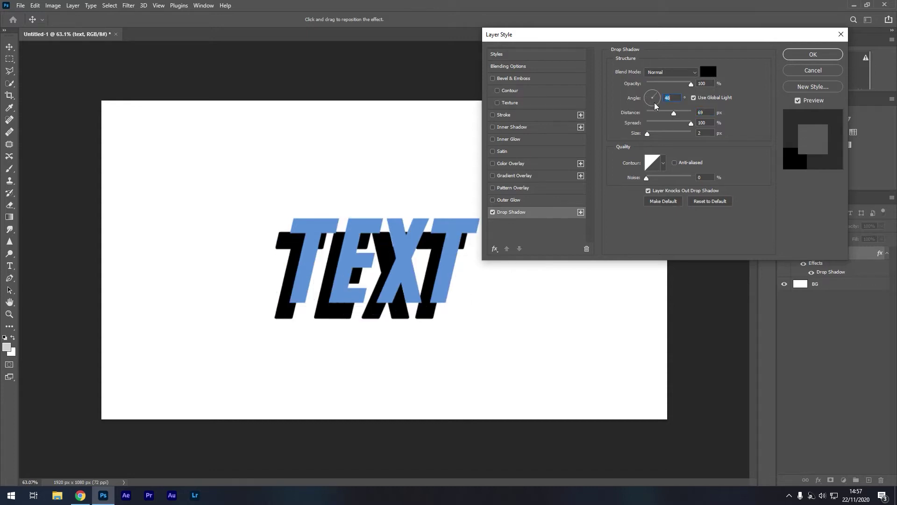
{"action": "mouse_move", "coordinate": [660, 134]}
{"action": "left_mouse_down"}
{"action": "mouse_move", "coordinate": [672, 137]}
{"action": "mouse_move", "coordinate": [637, 137]}
{"action": "left_mouse_up"}
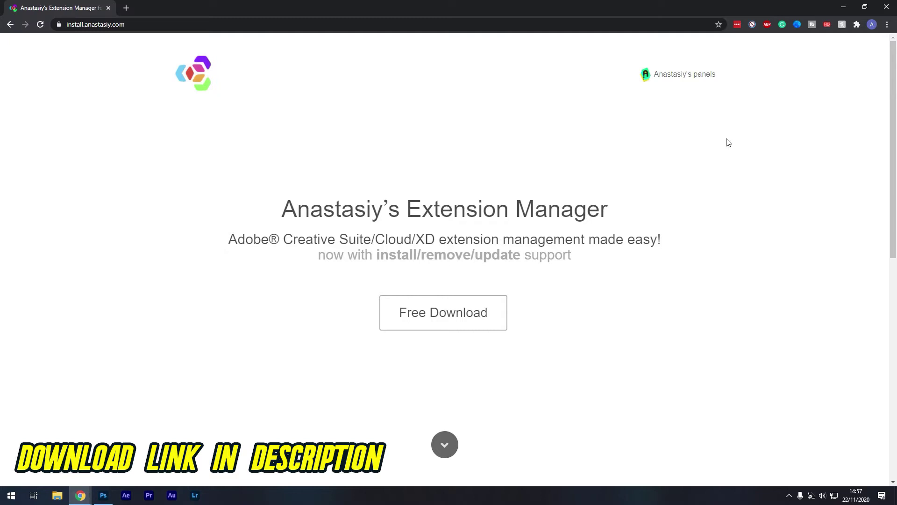
{"action": "scroll", "coordinate": [728, 143], "scroll_direction": "down", "scroll_amount": 1}
{"action": "scroll", "coordinate": [728, 143], "scroll_direction": "down", "scroll_amount": 2}
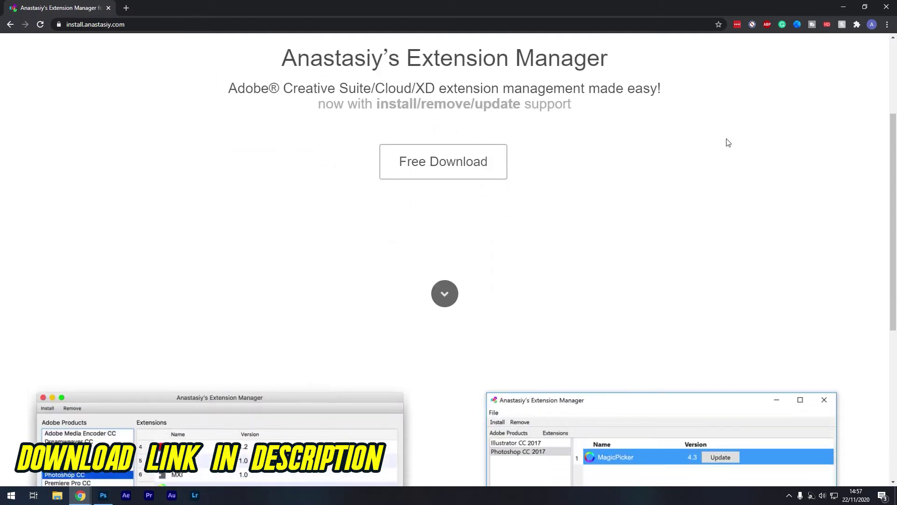
{"action": "scroll", "coordinate": [728, 142], "scroll_direction": "down", "scroll_amount": 1}
{"action": "scroll", "coordinate": [728, 142], "scroll_direction": "down", "scroll_amount": 1}
{"action": "scroll", "coordinate": [727, 143], "scroll_direction": "down", "scroll_amount": 2}
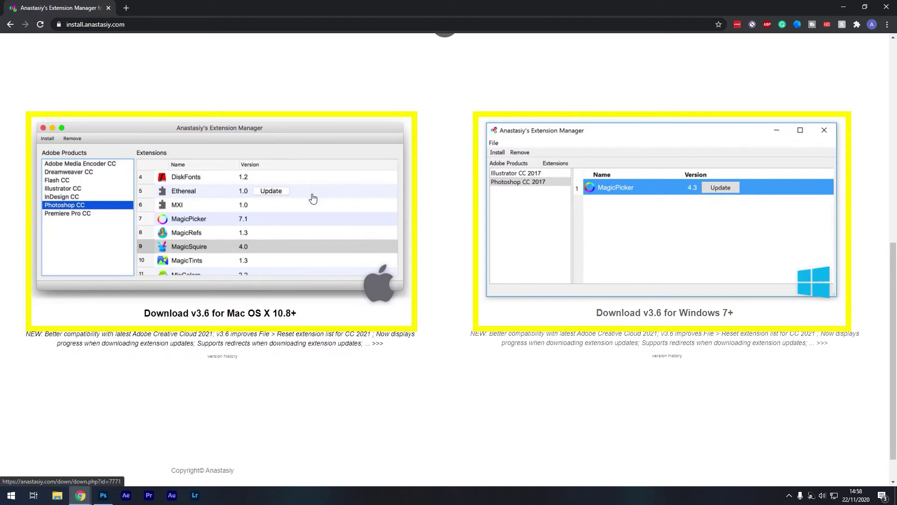
Step: Download Anastasiy's Extension Manager v3.6 for Windows and run its setup wizard through to Finish
{"action": "left_click", "coordinate": [665, 232]}
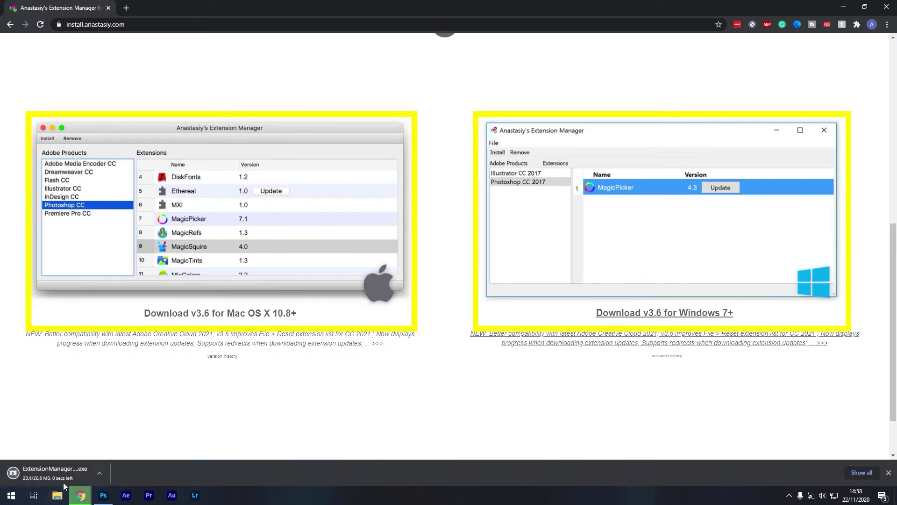
{"action": "left_click", "coordinate": [60, 470]}
{"action": "left_click", "coordinate": [457, 233]}
{"action": "left_click", "coordinate": [525, 340]}
{"action": "left_click", "coordinate": [487, 293]}
{"action": "left_click", "coordinate": [525, 341]}
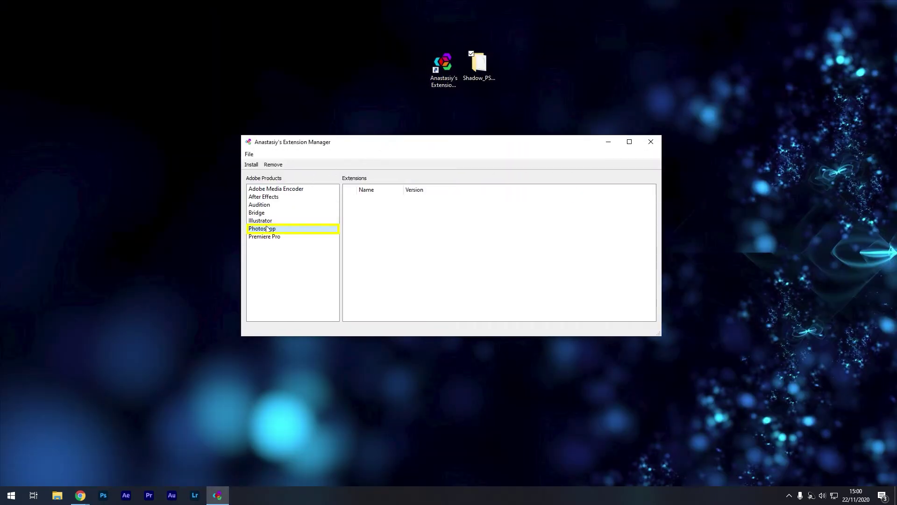
Step: Install Shadow.zxp from Desktop > Shadow_PS_Extension as a Photoshop extension
{"action": "left_click", "coordinate": [251, 164]}
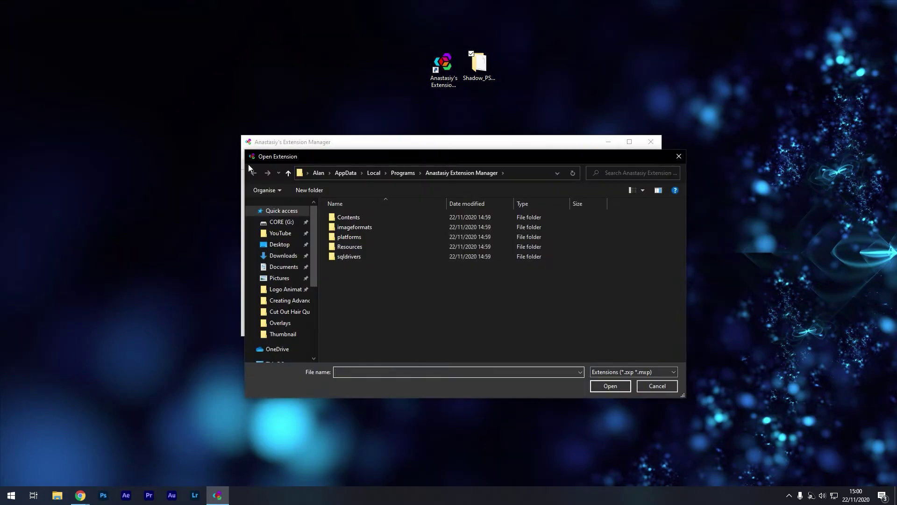
{"action": "left_click", "coordinate": [280, 244]}
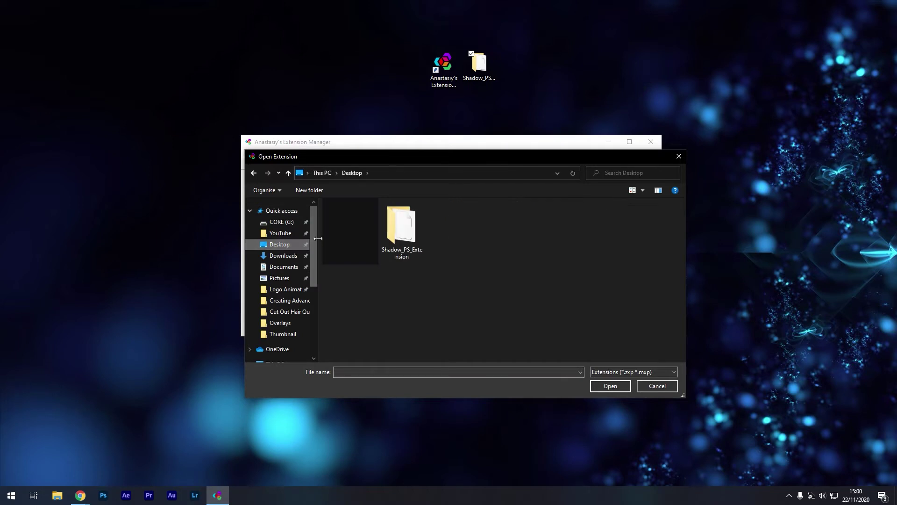
{"action": "left_click", "coordinate": [386, 230]}
{"action": "double_click", "coordinate": [386, 230]}
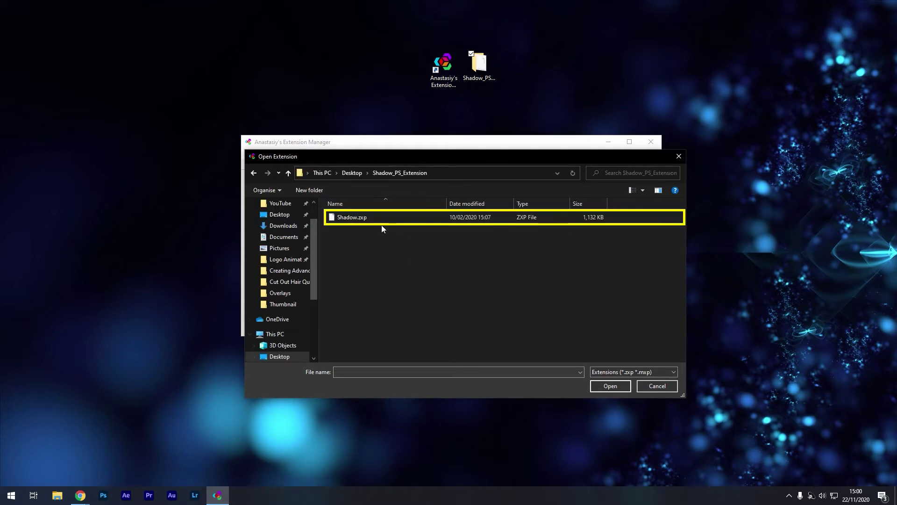
{"action": "left_click", "coordinate": [351, 223]}
{"action": "left_click", "coordinate": [611, 386]}
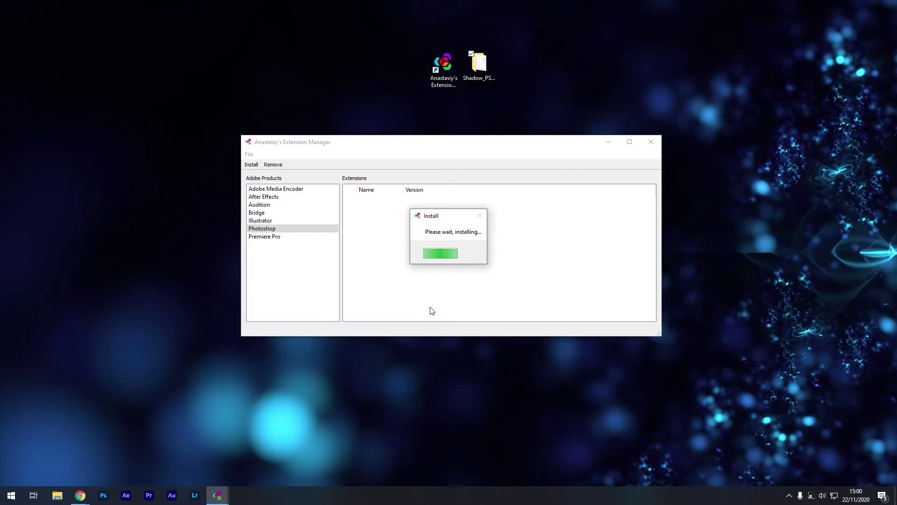
Step: Dismiss the success message, close the Extension Manager and launch Photoshop
{"action": "left_click", "coordinate": [491, 264]}
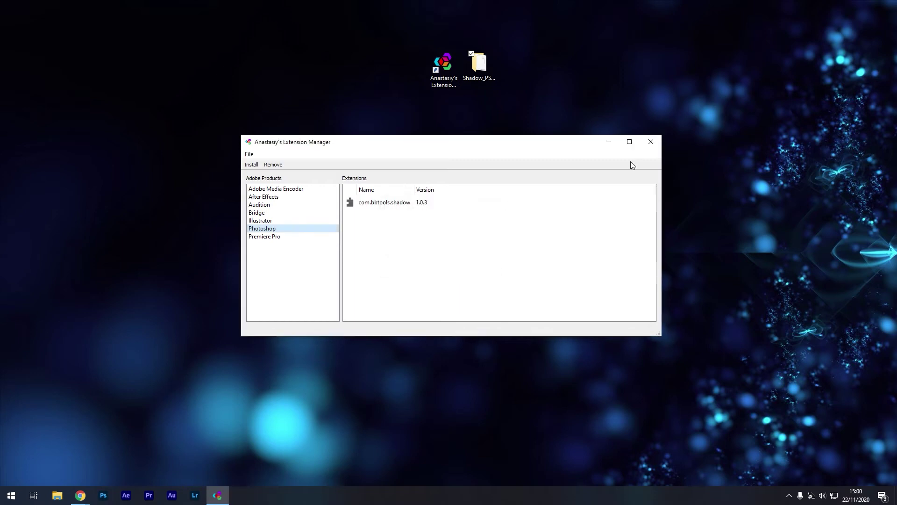
{"action": "left_click", "coordinate": [650, 146]}
{"action": "left_click", "coordinate": [104, 495]}
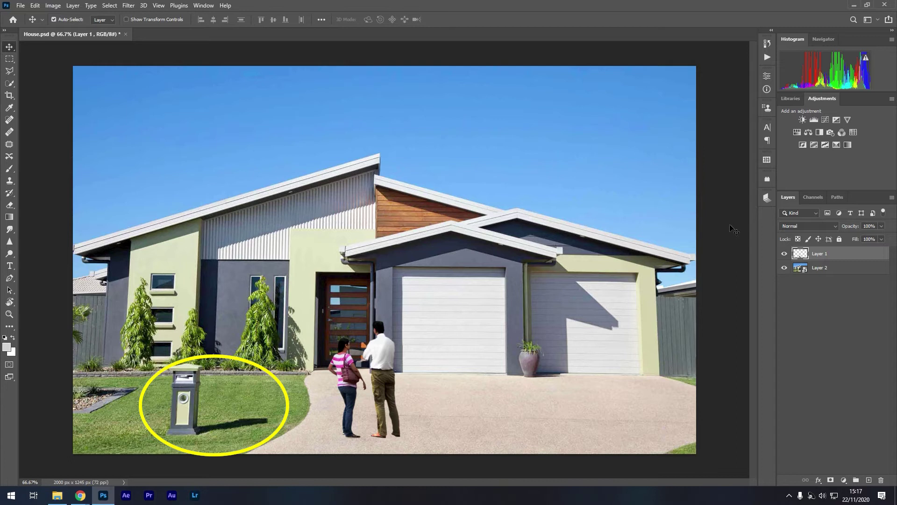
Step: Toggle Layer 1's visibility and open BBTools Shadow from Window > Extensions (legacy)
{"action": "left_click", "coordinate": [786, 254]}
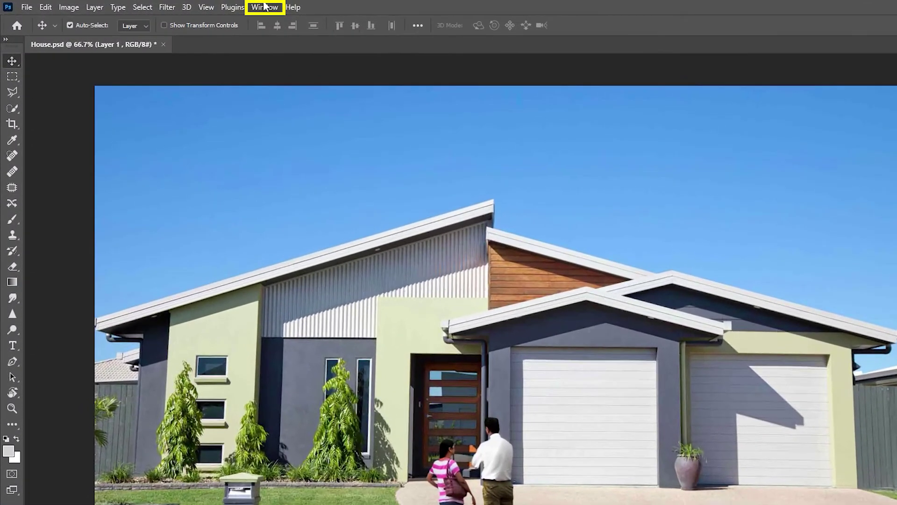
{"action": "left_click", "coordinate": [265, 7]}
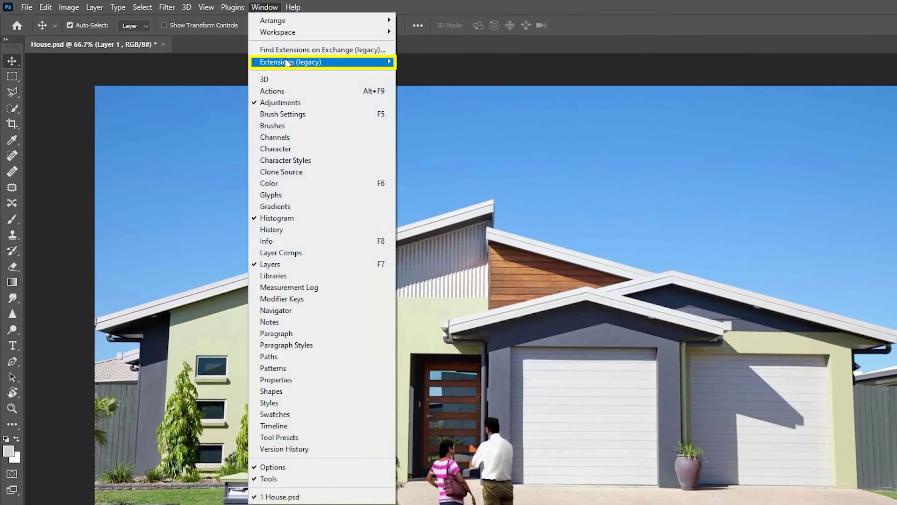
{"action": "mouse_move", "coordinate": [291, 62]}
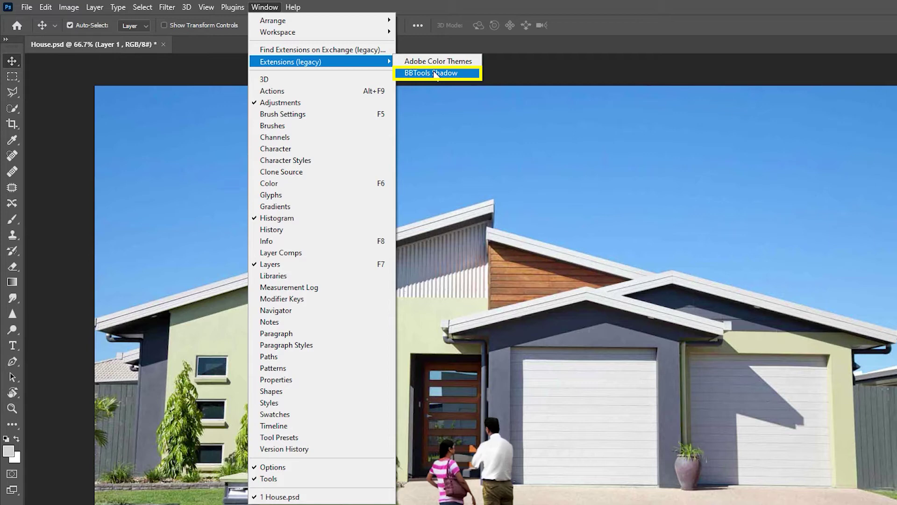
{"action": "left_click", "coordinate": [436, 74]}
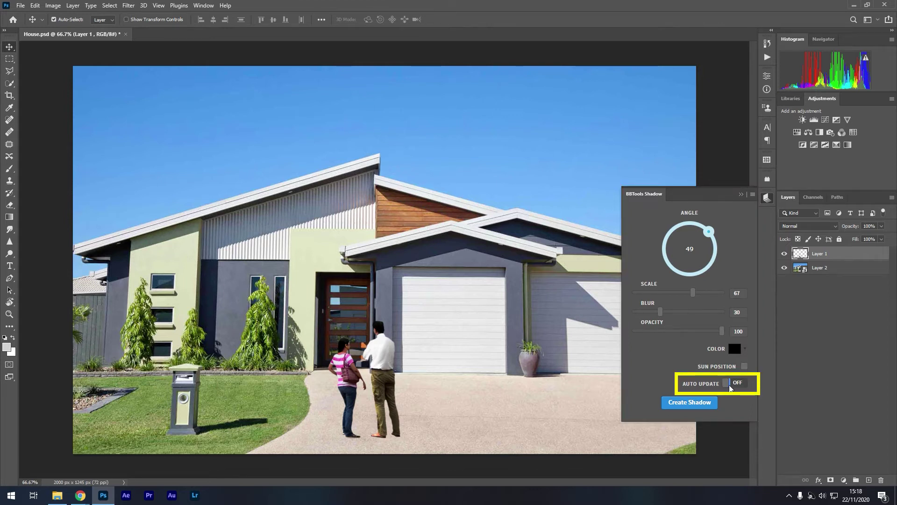
Step: Turn on Auto Update, set the shadow Angle to 82 and lower Scale to 12
{"action": "left_click", "coordinate": [730, 388]}
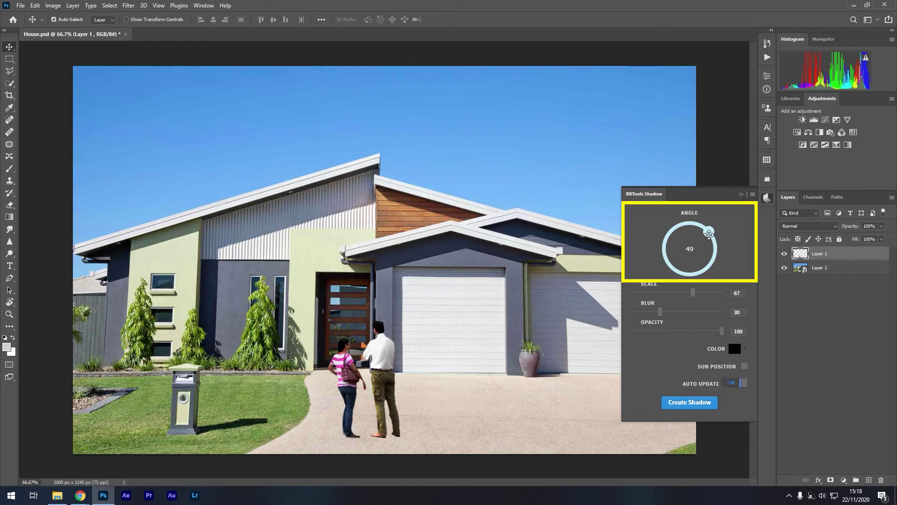
{"action": "left_click_drag", "start_coordinate": [709, 232], "coordinate": [712, 238]}
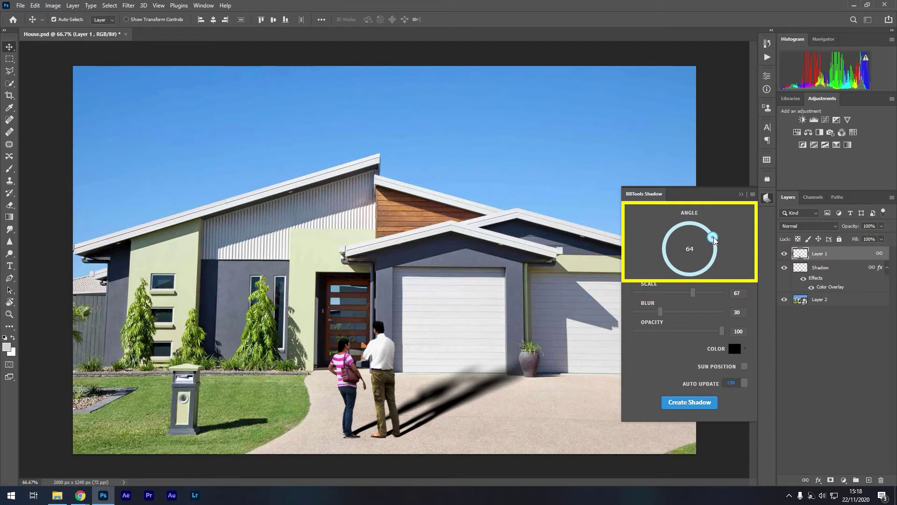
{"action": "left_click_drag", "start_coordinate": [715, 241], "coordinate": [716, 244]}
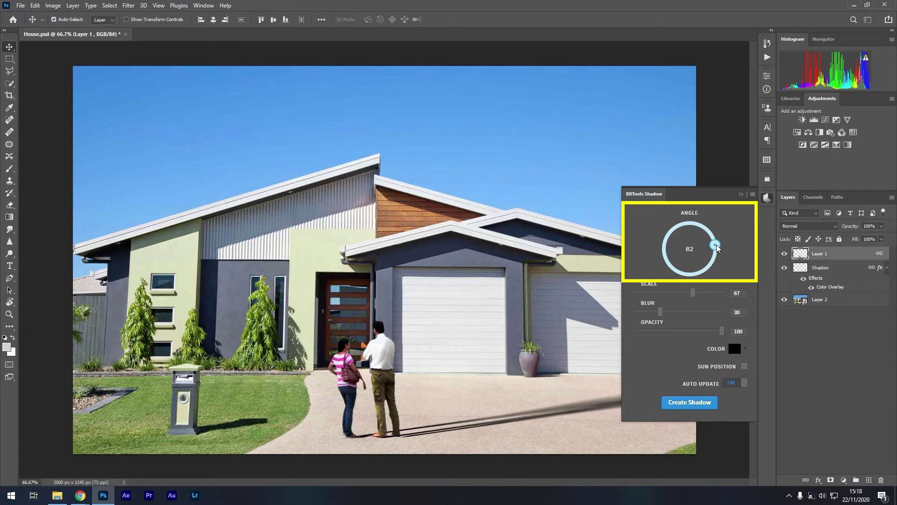
{"action": "left_click_drag", "start_coordinate": [693, 292], "coordinate": [647, 293]}
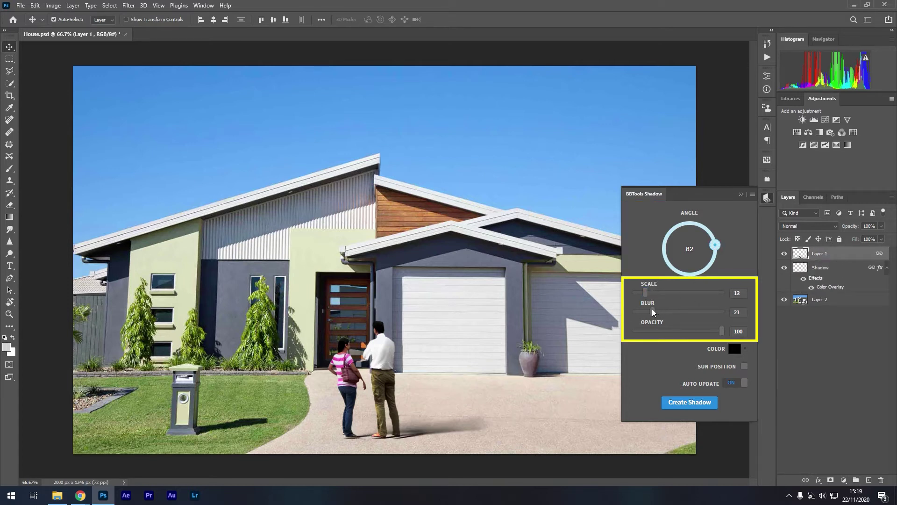
Step: Set shadow Blur to 1 and Opacity to 80, then create the couple's shadow layer
{"action": "left_click", "coordinate": [634, 310]}
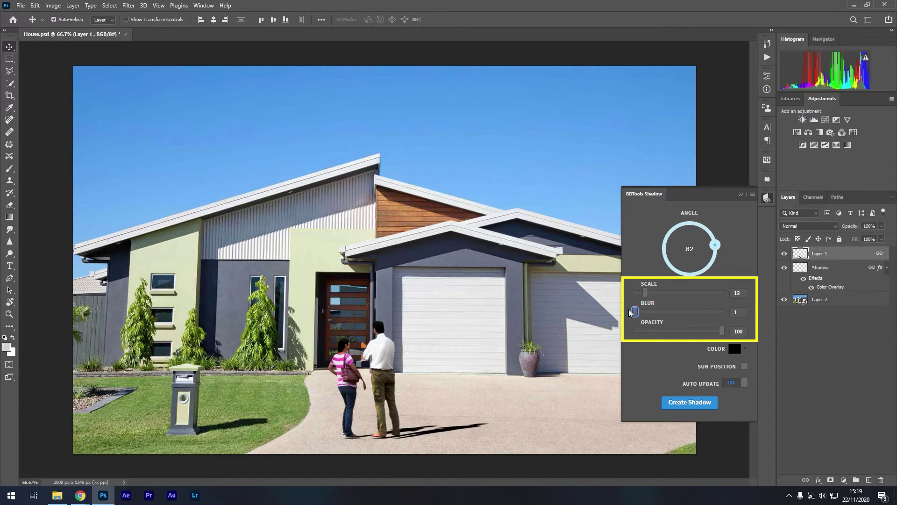
{"action": "left_click_drag", "start_coordinate": [722, 331], "coordinate": [704, 337]}
{"action": "left_click", "coordinate": [705, 338]}
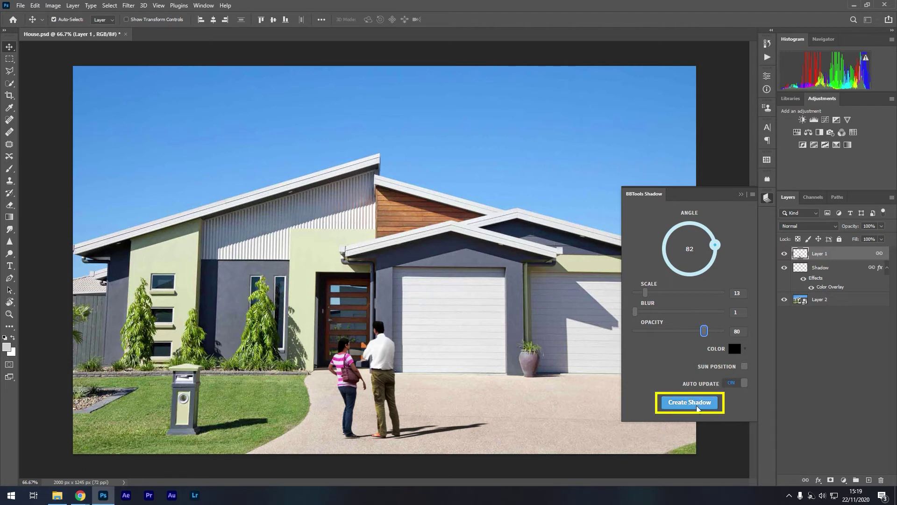
{"action": "left_click", "coordinate": [696, 406]}
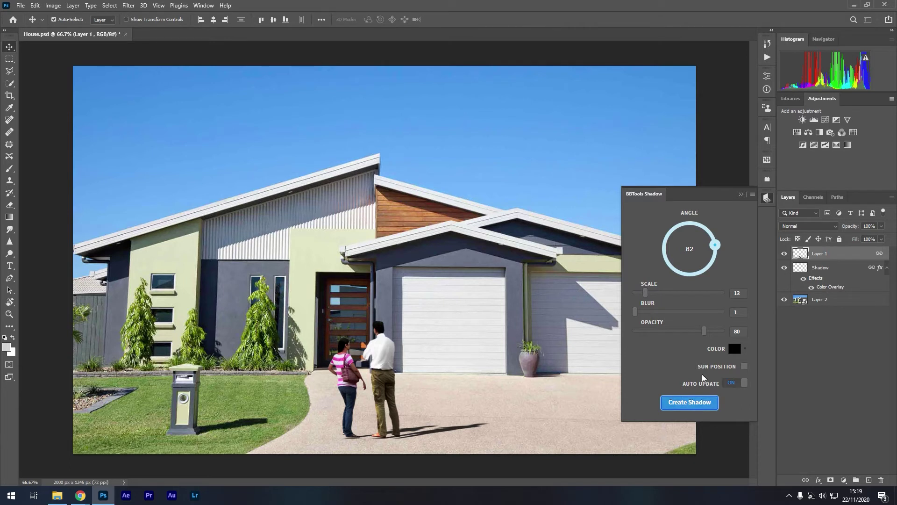
Step: Close the BBTools Shadow panel, then try a Ctrl+T resize of the couple and cancel it
{"action": "left_click", "coordinate": [740, 195]}
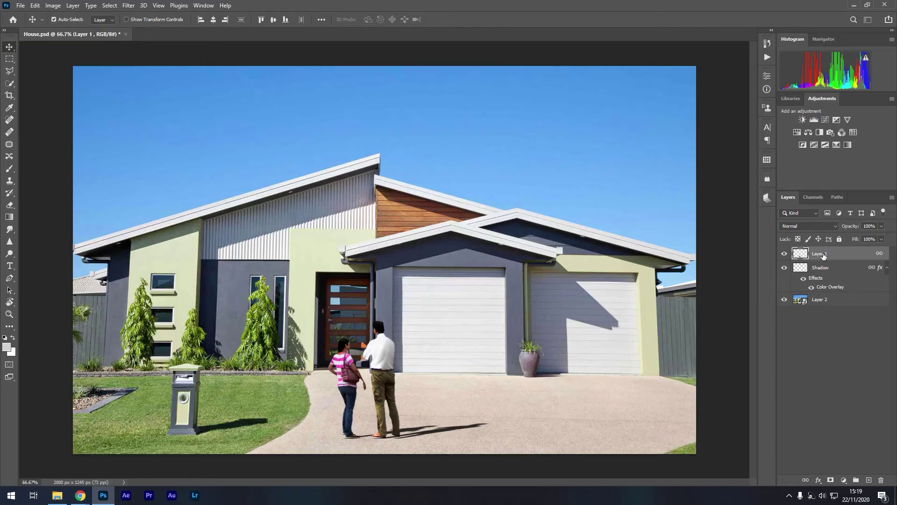
{"action": "key", "text": "ctrl+t"}
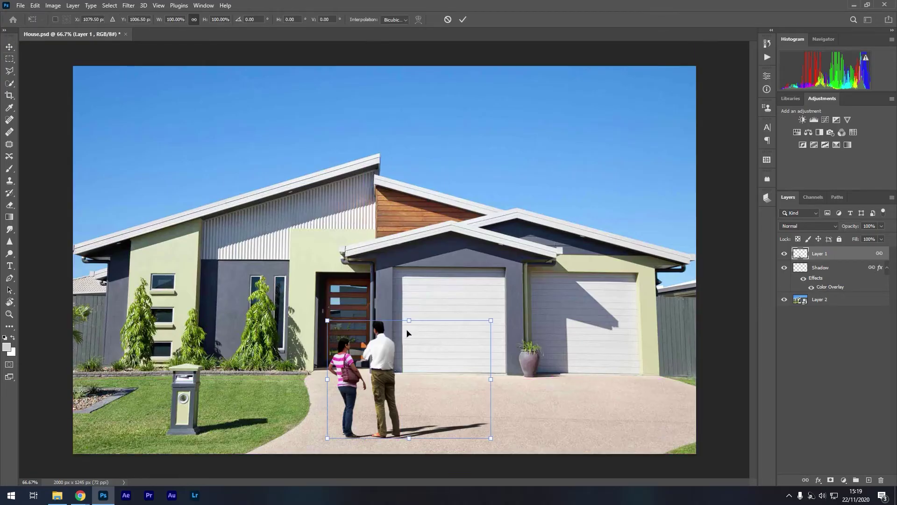
{"action": "mouse_move", "coordinate": [491, 321]}
{"action": "left_mouse_down"}
{"action": "mouse_move", "coordinate": [478, 331]}
{"action": "mouse_move", "coordinate": [489, 350]}
{"action": "left_mouse_up"}
{"action": "key", "text": "Escape"}
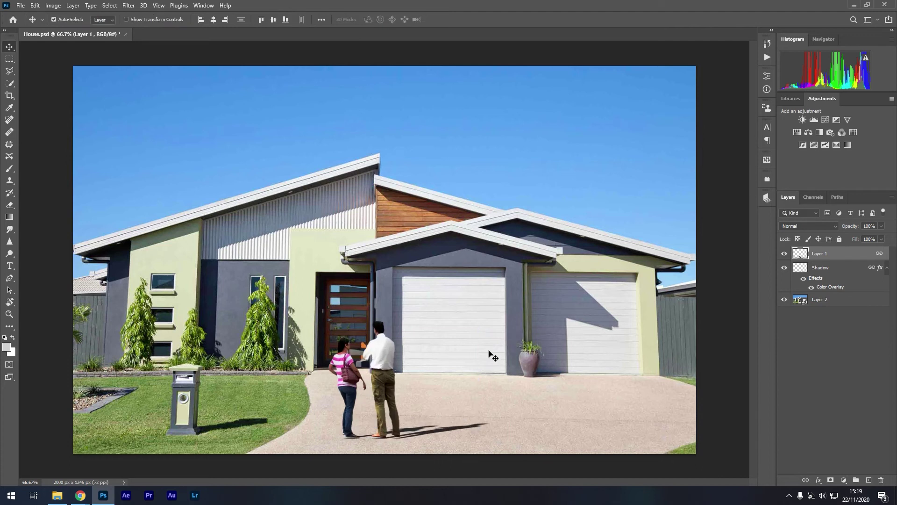
Step: Unlink the Shadow layer, nudge it up three steps to the couple's feet, and zoom out
{"action": "right_click", "coordinate": [832, 270]}
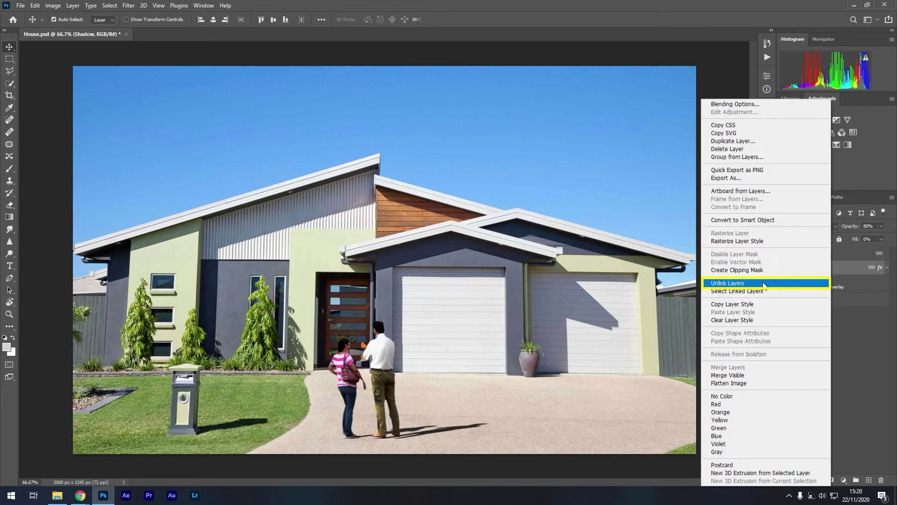
{"action": "left_click", "coordinate": [763, 283]}
{"action": "scroll", "coordinate": [412, 422], "scroll_direction": "up", "scroll_amount": 5}
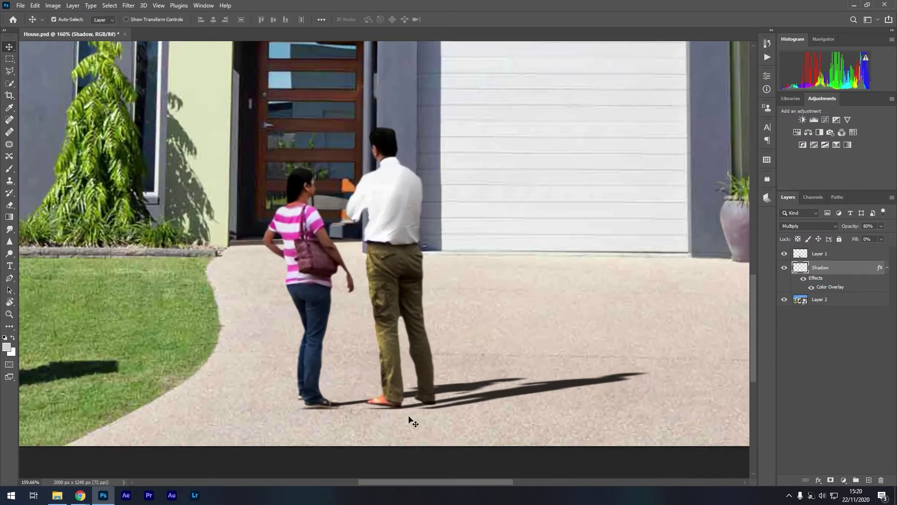
{"action": "key", "text": "Up"}
{"action": "key", "text": "Up"}
{"action": "key", "text": "Up"}
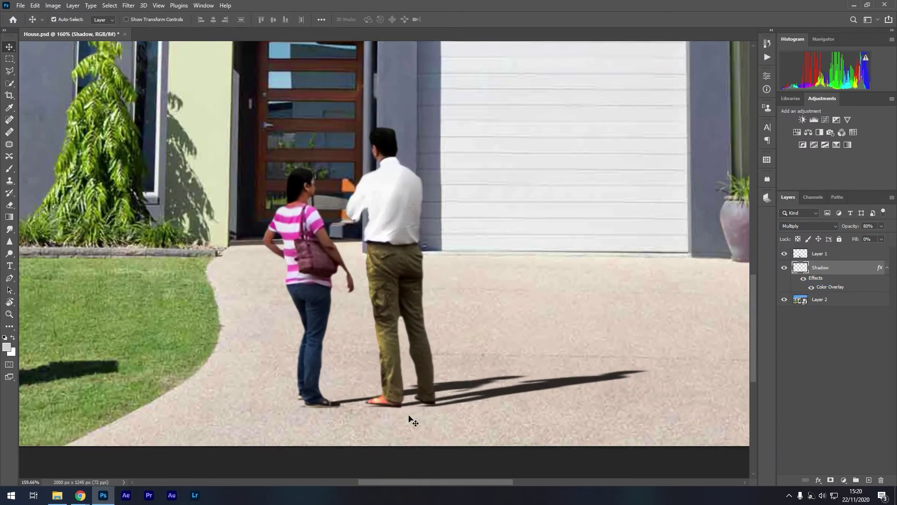
{"action": "key", "text": "Up"}
{"action": "key", "text": "Up"}
{"action": "key", "text": "Up"}
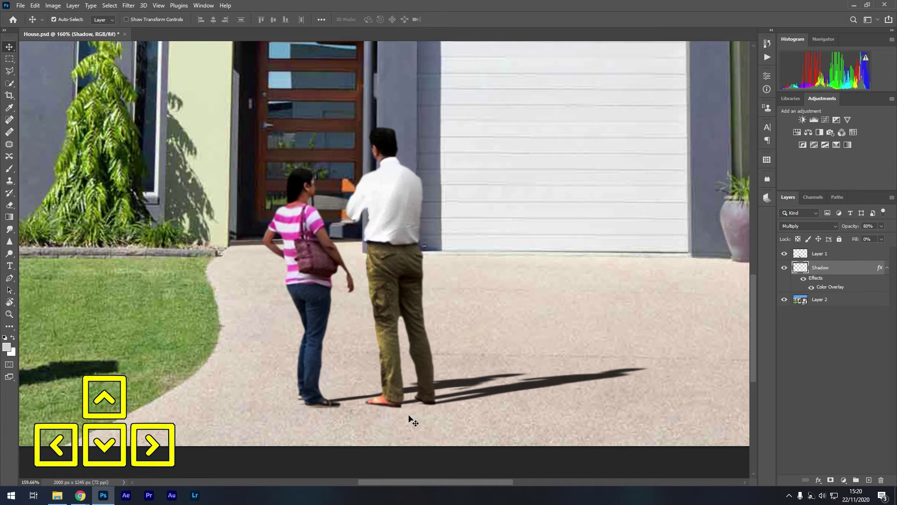
{"action": "key", "text": "Up"}
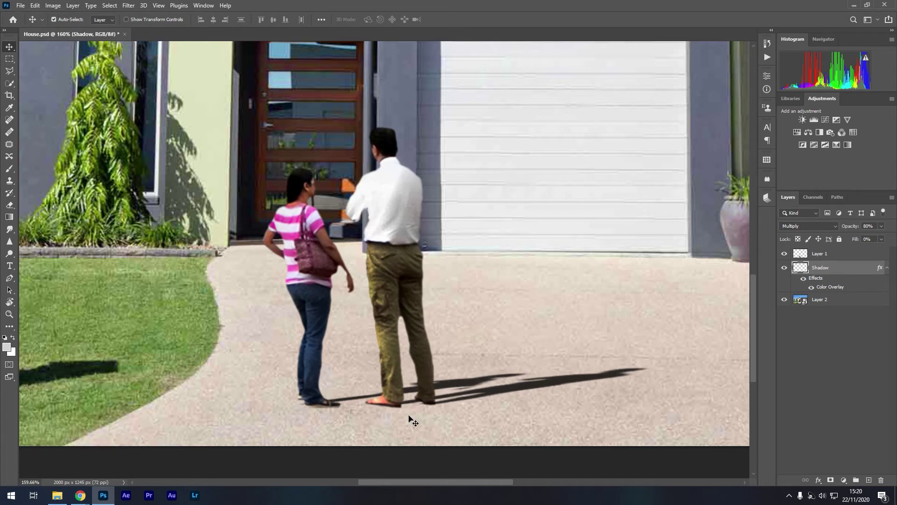
{"action": "key", "text": "ctrl+0"}
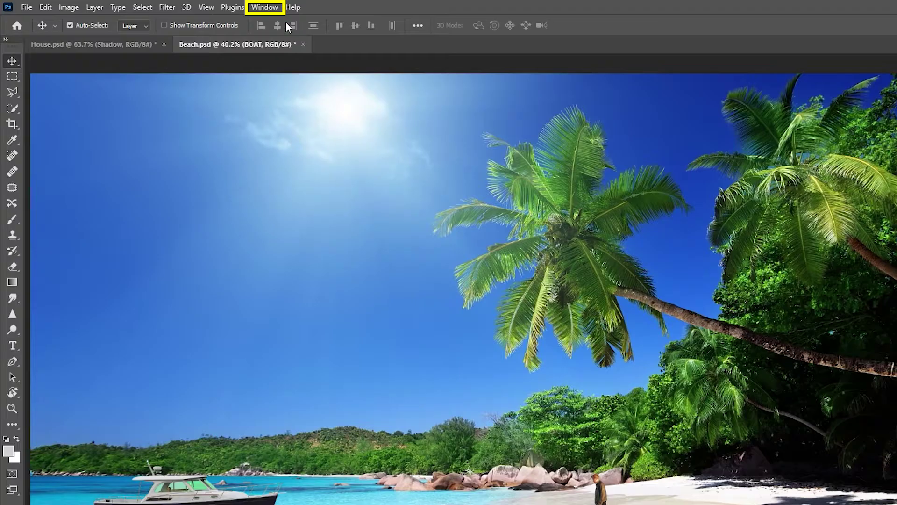
Step: Open BBTools Shadow on the beach photo, toggle Auto Update and enable Sun Position
{"action": "left_click", "coordinate": [265, 7]}
{"action": "mouse_move", "coordinate": [290, 62]}
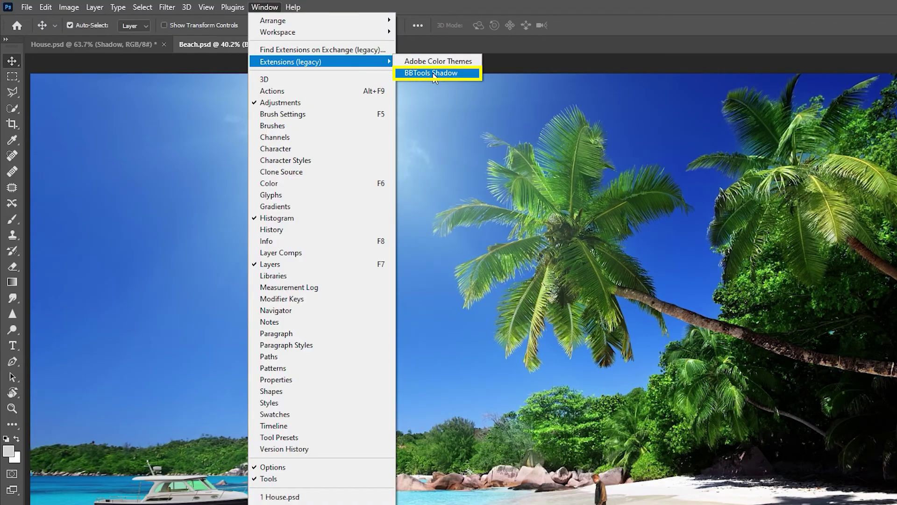
{"action": "left_click", "coordinate": [431, 73]}
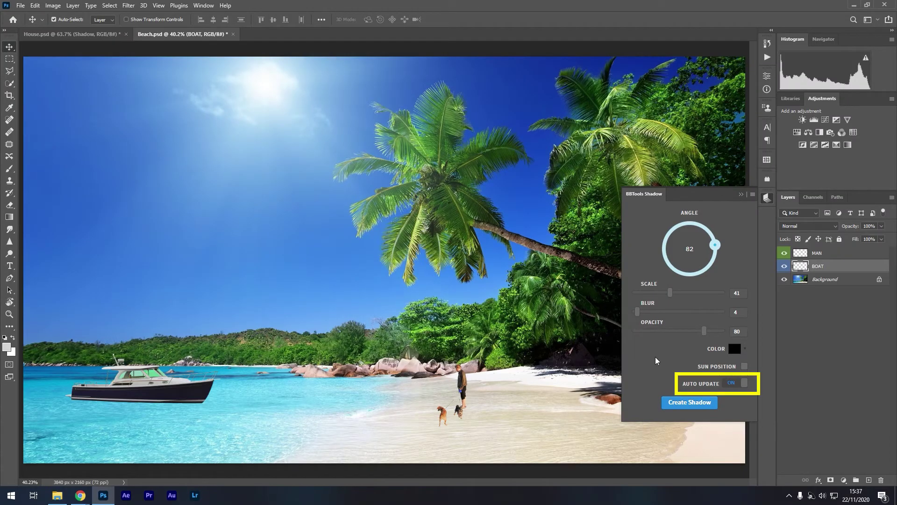
{"action": "left_click", "coordinate": [739, 384]}
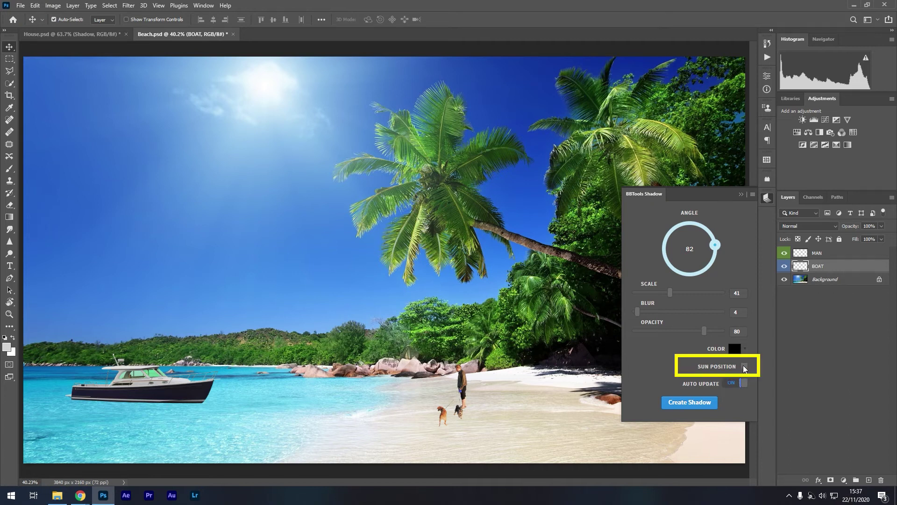
{"action": "left_click", "coordinate": [744, 365]}
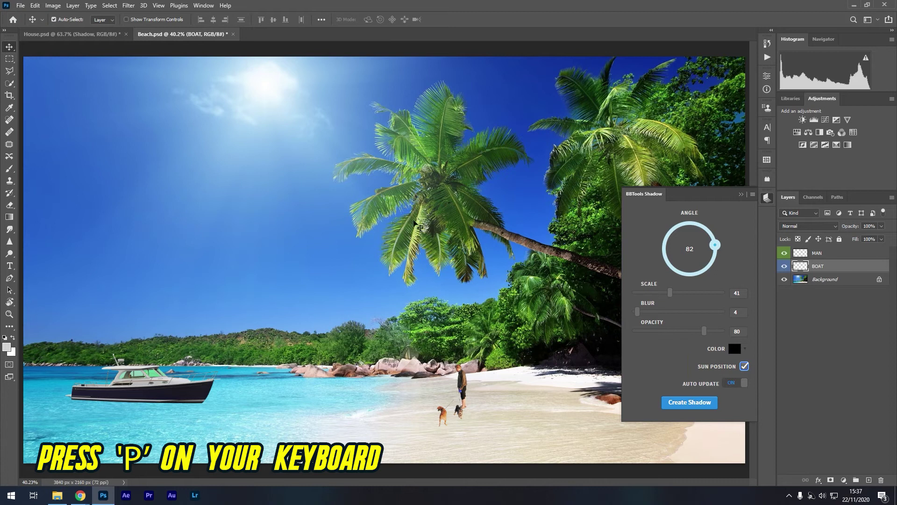
{"action": "key", "text": "p"}
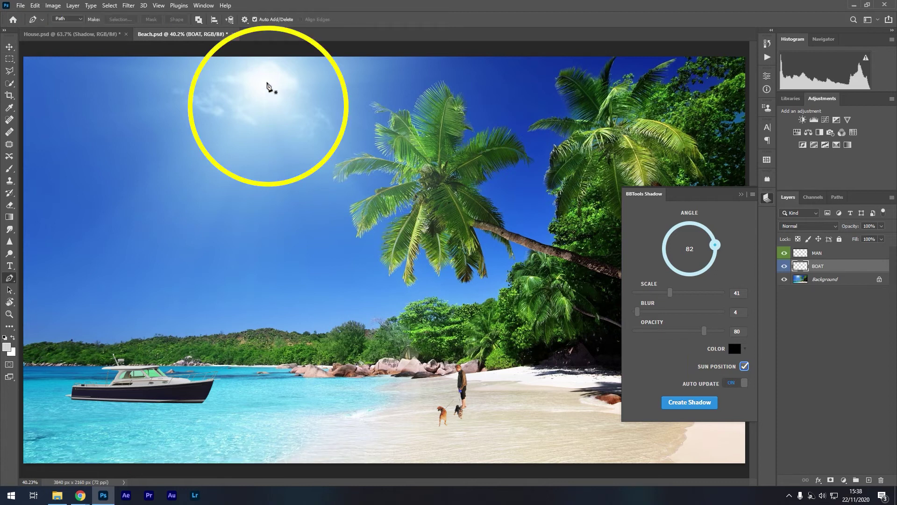
Step: Mark the sun's position, then set the boat shadow's Scale to 41 and Opacity to 75
{"action": "left_click", "coordinate": [265, 81]}
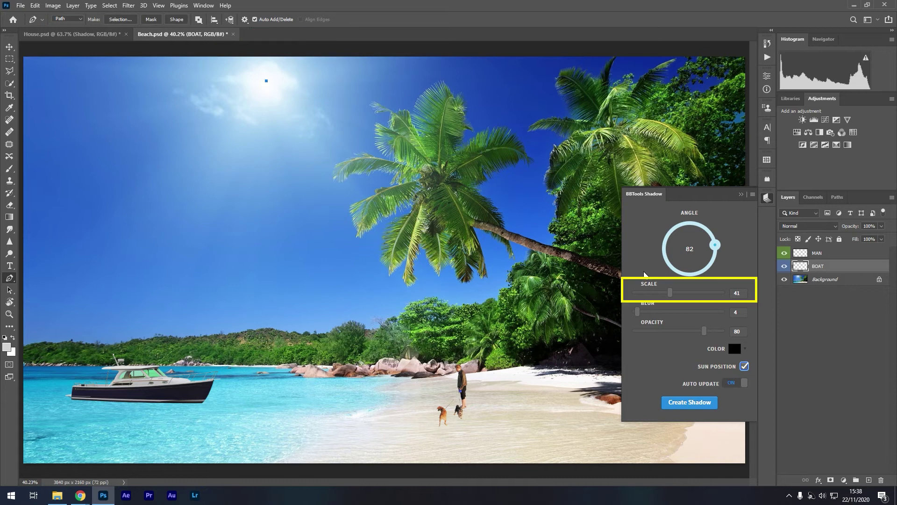
{"action": "left_click_drag", "start_coordinate": [670, 294], "coordinate": [669, 294]}
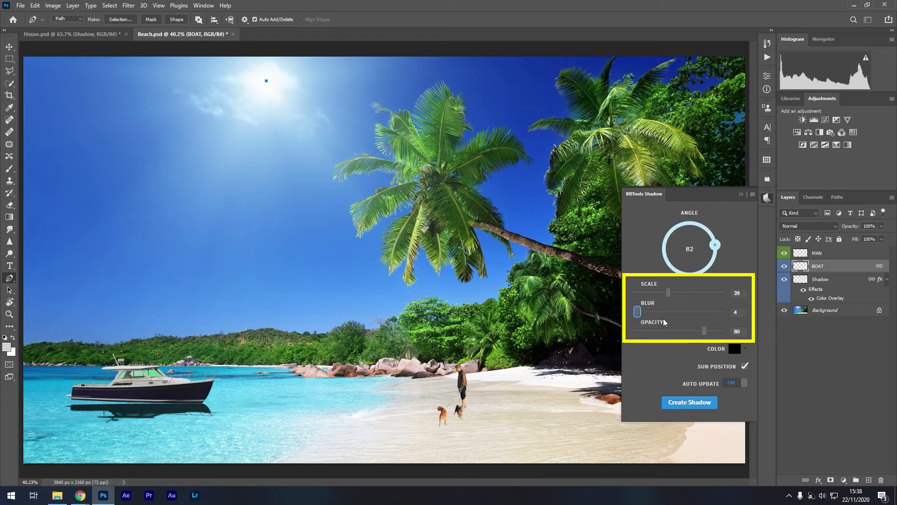
{"action": "left_click_drag", "start_coordinate": [704, 331], "coordinate": [701, 330]}
{"action": "left_click_drag", "start_coordinate": [668, 291], "coordinate": [671, 291]}
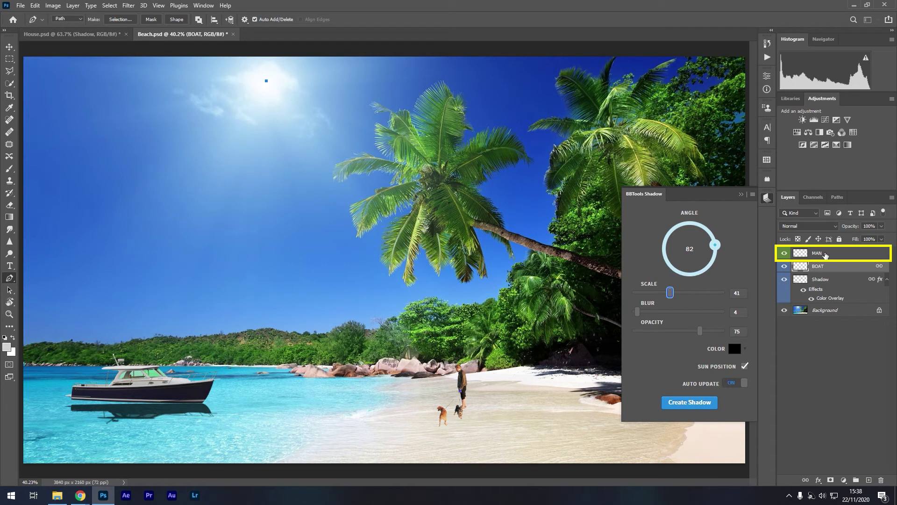
Step: Cast a smaller shadow for the MAN layer, close the Shadow panel and clear the sun point
{"action": "left_click", "coordinate": [825, 255]}
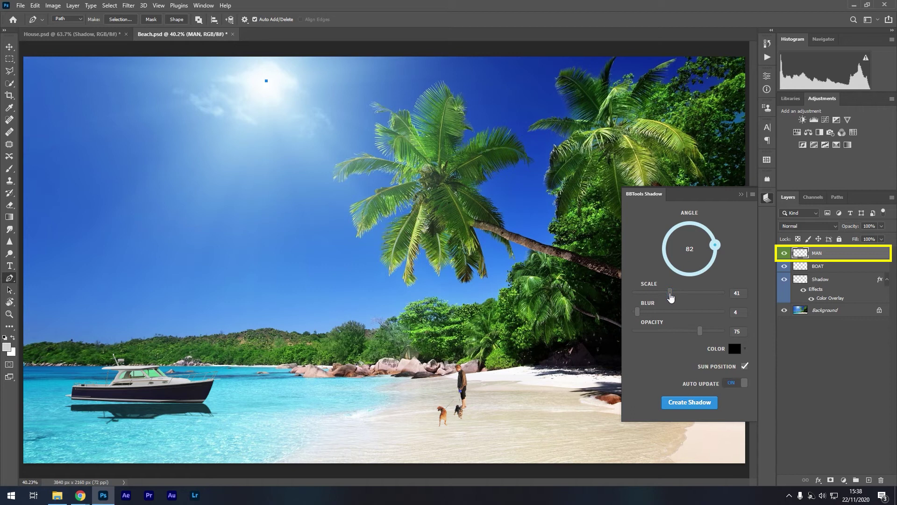
{"action": "left_click_drag", "start_coordinate": [670, 297], "coordinate": [667, 293]}
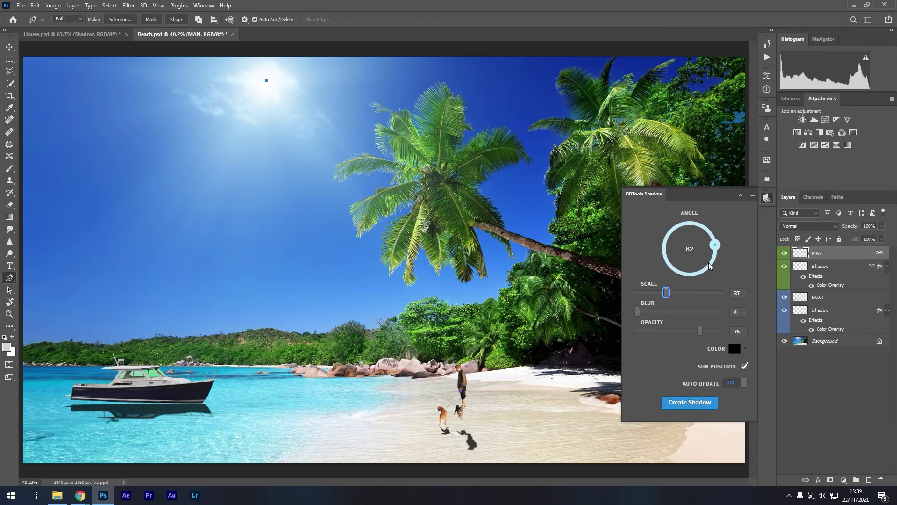
{"action": "left_click", "coordinate": [743, 197]}
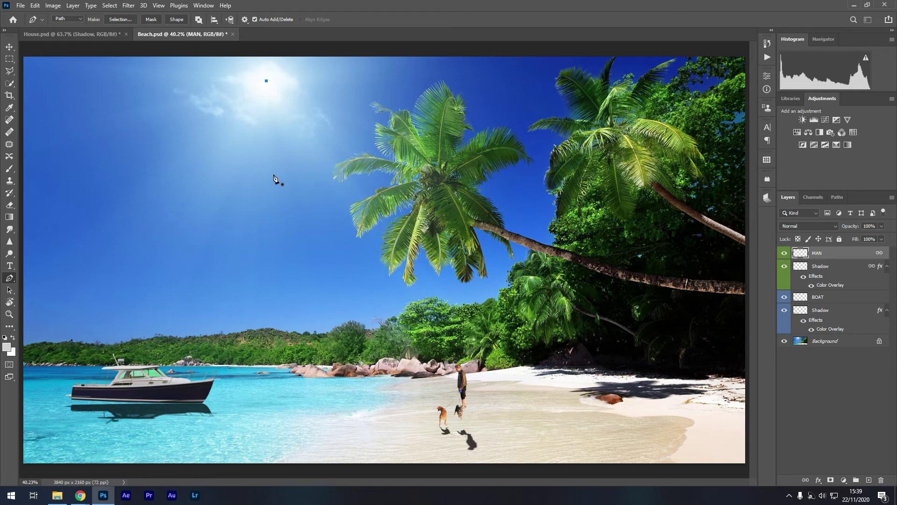
{"action": "key", "text": "Return"}
{"action": "key", "text": "v"}
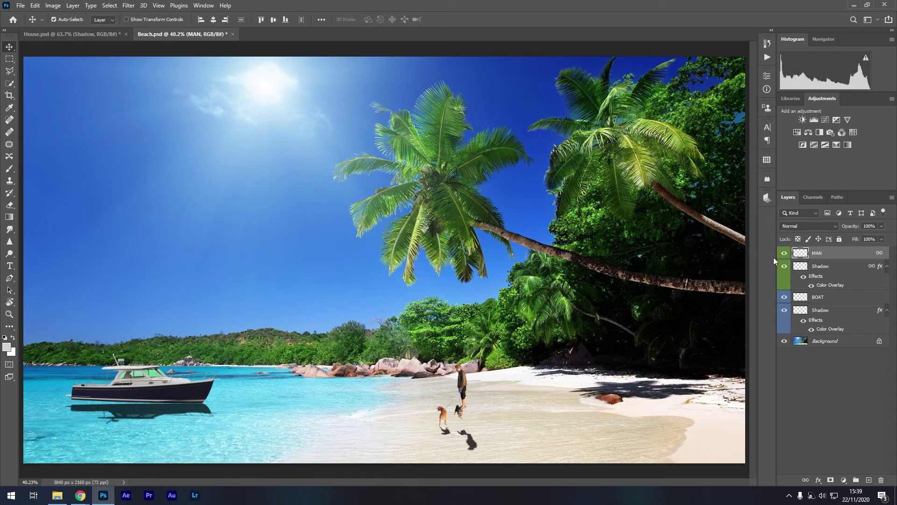
Step: Unlink the boat's Shadow layer from the boat layer
{"action": "left_click", "coordinate": [834, 309]}
{"action": "right_click", "coordinate": [834, 309]}
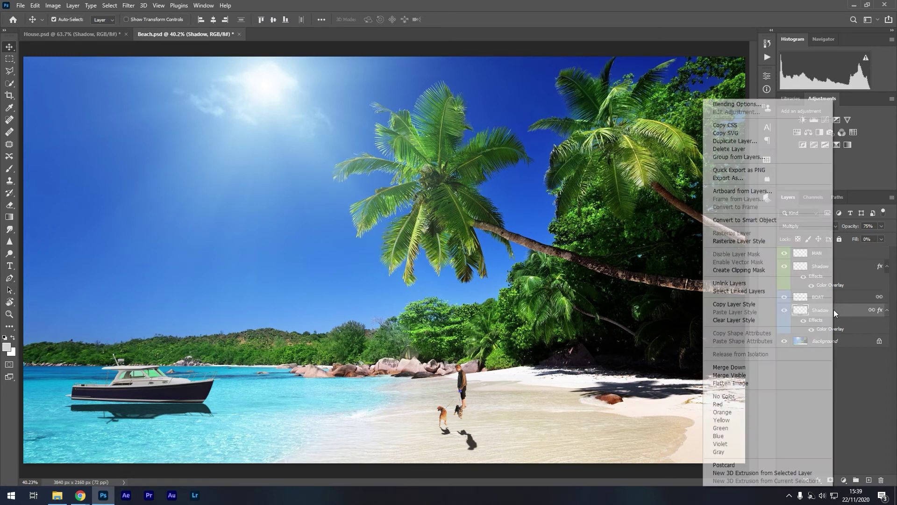
{"action": "left_click", "coordinate": [779, 284]}
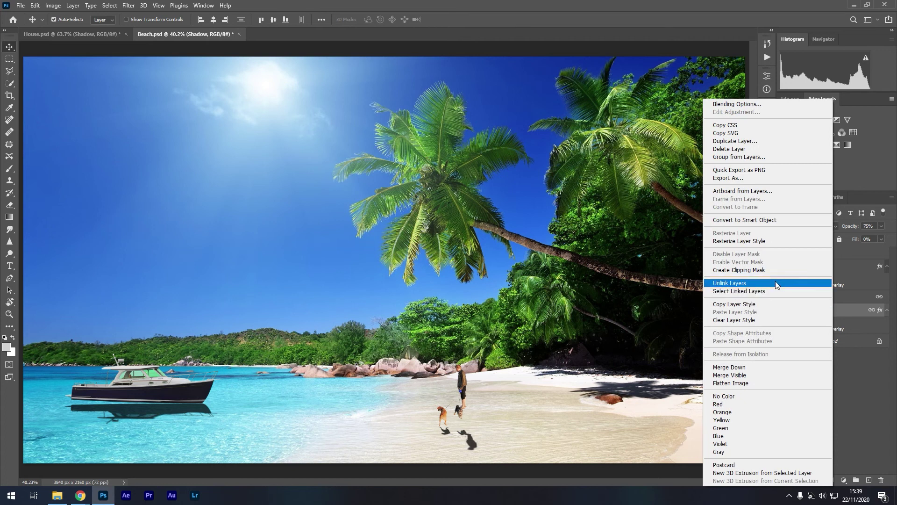
Step: Tilt the boat's shadow with a perspective transform by dragging its left handle
{"action": "key", "text": "ctrl+t"}
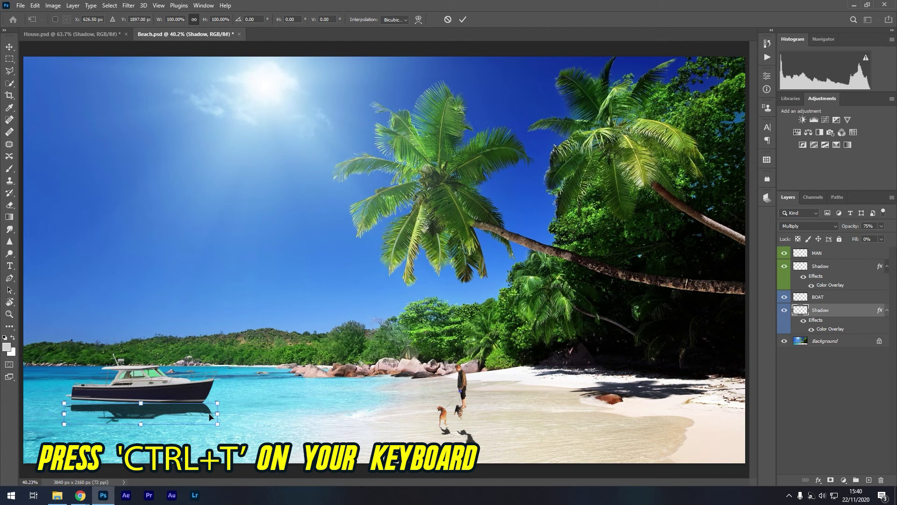
{"action": "right_click", "coordinate": [190, 414]}
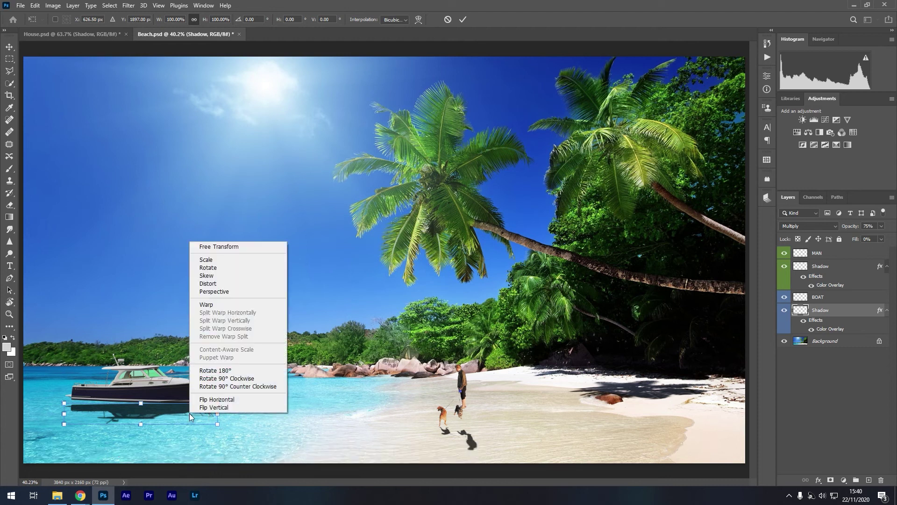
{"action": "left_click", "coordinate": [203, 293]}
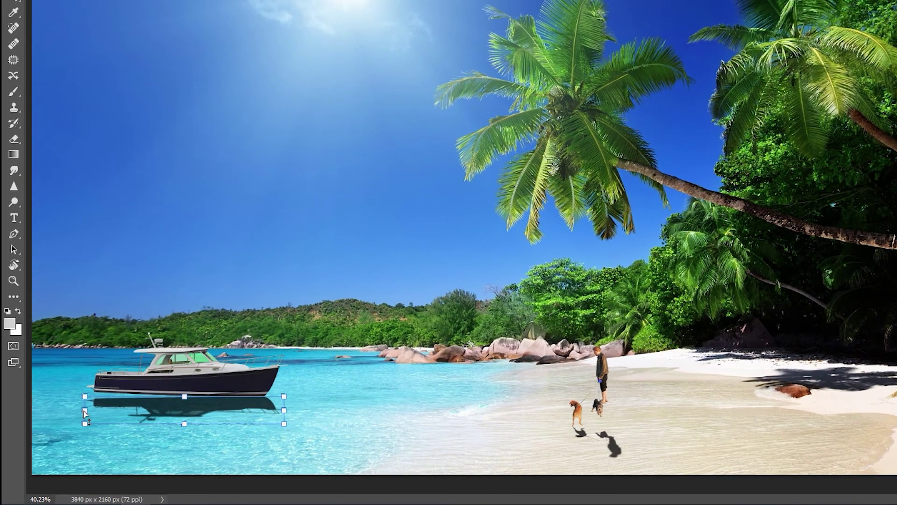
{"action": "left_click_drag", "start_coordinate": [86, 414], "coordinate": [84, 406]}
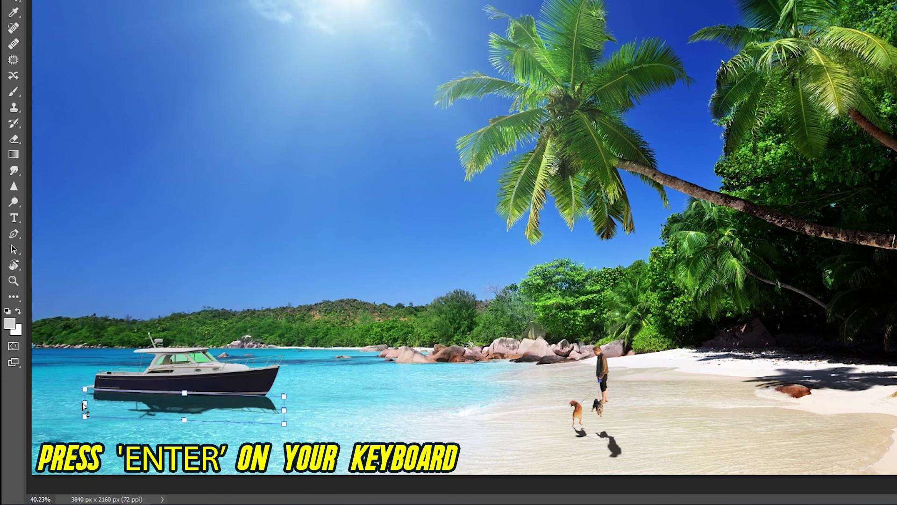
Step: Commit the boat shadow's perspective change and lower its layer opacity to 29%
{"action": "key", "text": "Return"}
{"action": "left_click", "coordinate": [882, 226]}
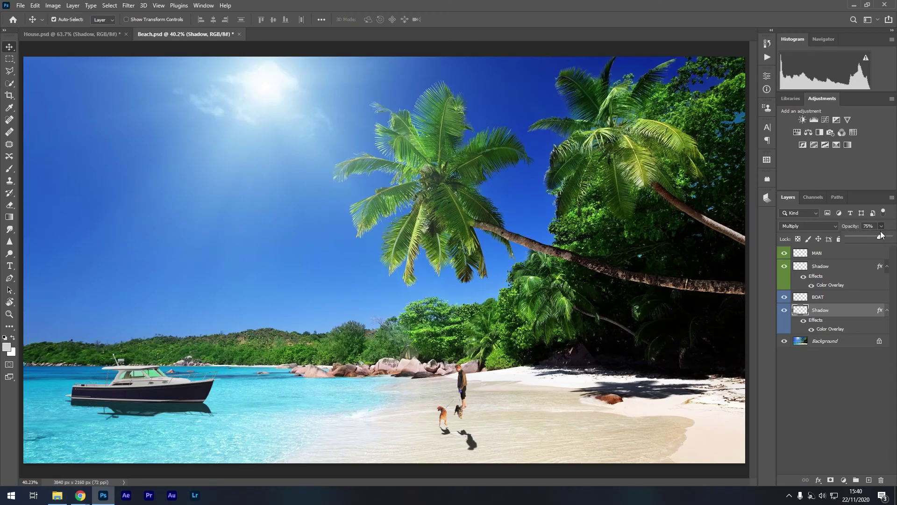
{"action": "left_click_drag", "start_coordinate": [889, 236], "coordinate": [860, 240]}
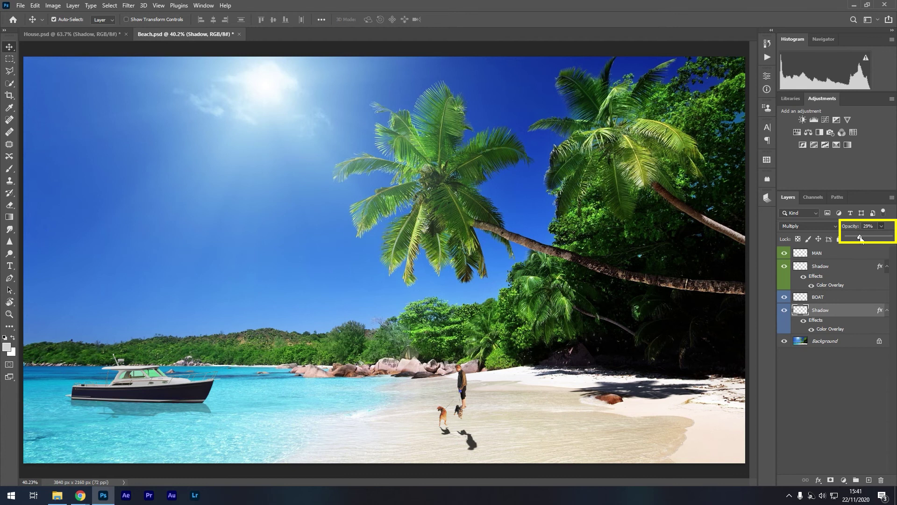
{"action": "left_click_drag", "start_coordinate": [860, 238], "coordinate": [860, 240]}
Step: Unlink the man's upper Shadow layer from the man layer
{"action": "left_click", "coordinate": [817, 253]}
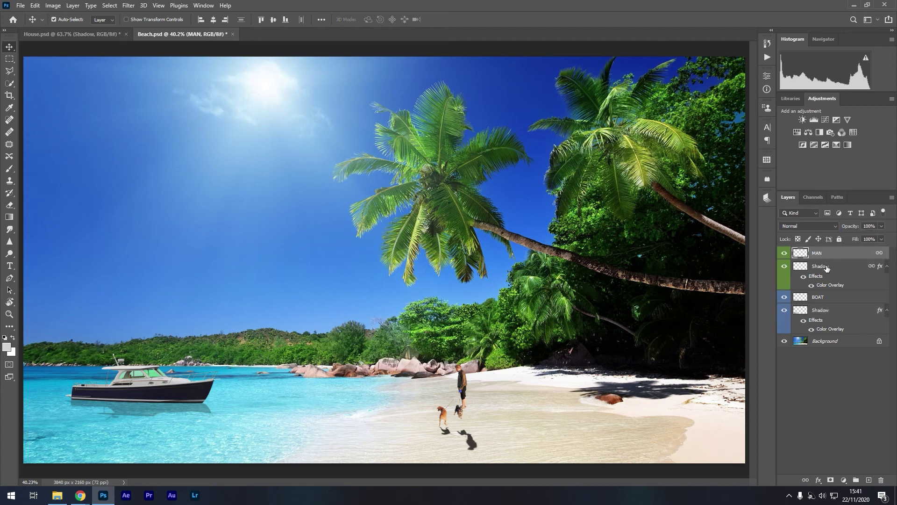
{"action": "right_click", "coordinate": [826, 267]}
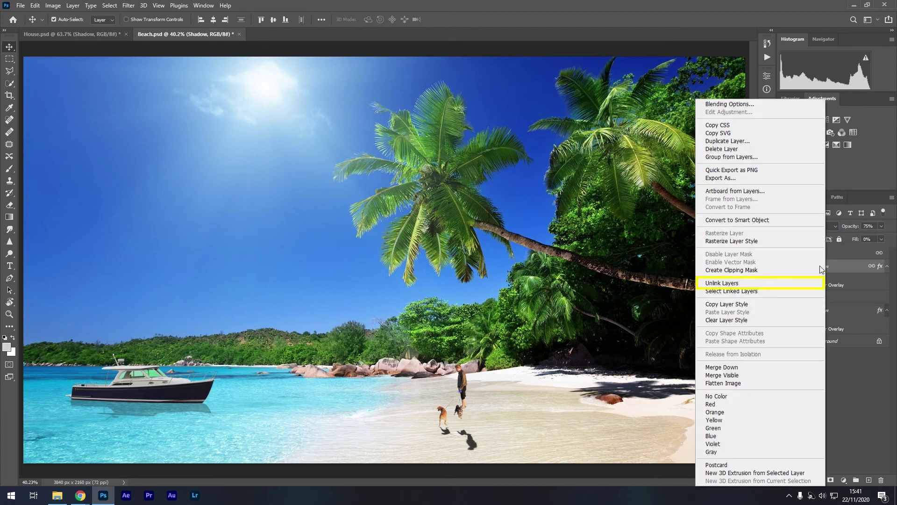
{"action": "left_click", "coordinate": [777, 283]}
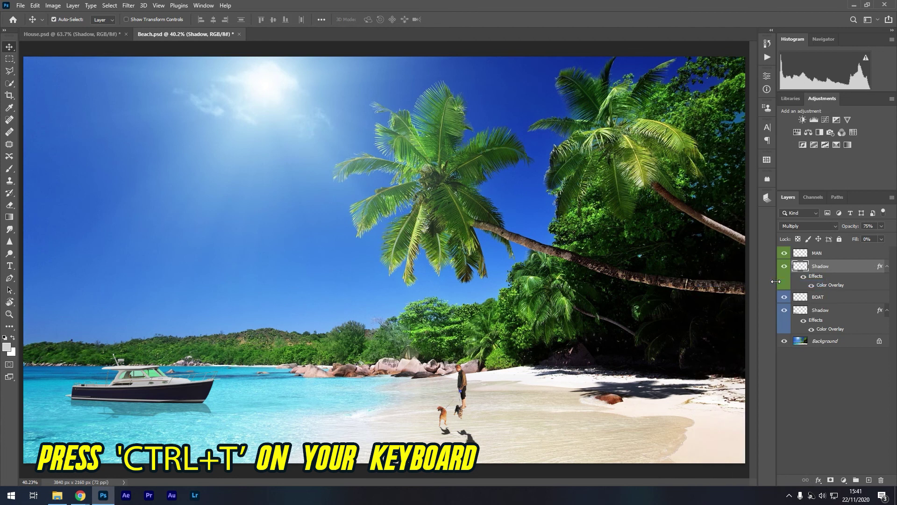
Step: Slant the dog's shadow on the sand with a perspective transform
{"action": "key", "text": "ctrl+t"}
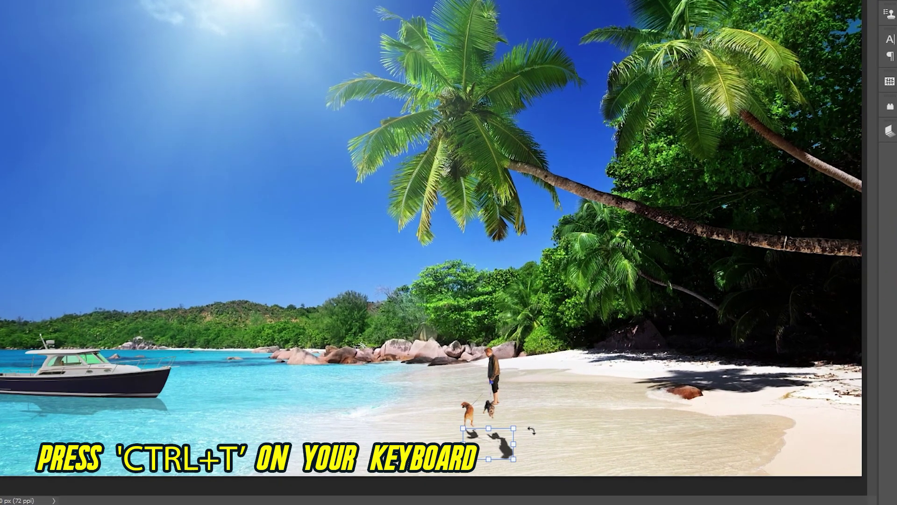
{"action": "right_click", "coordinate": [489, 439]}
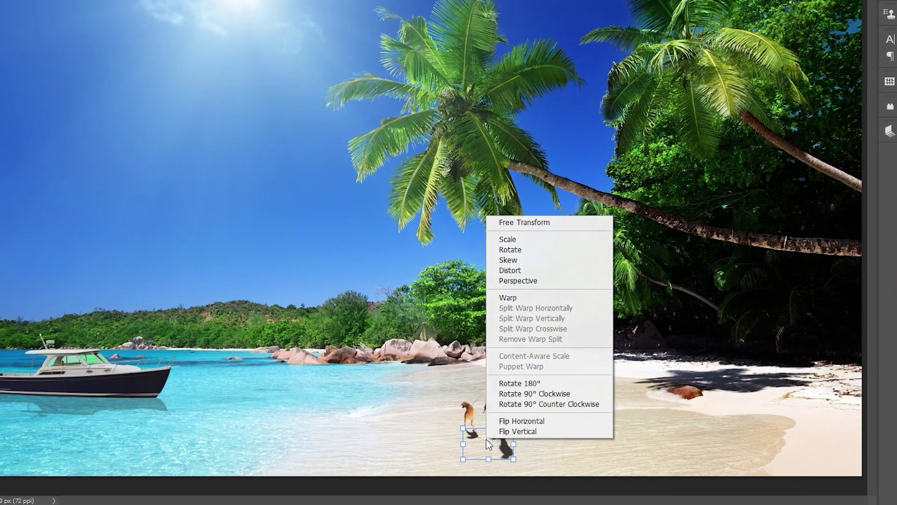
{"action": "left_click", "coordinate": [510, 281]}
{"action": "left_click_drag", "start_coordinate": [520, 454], "coordinate": [520, 425]}
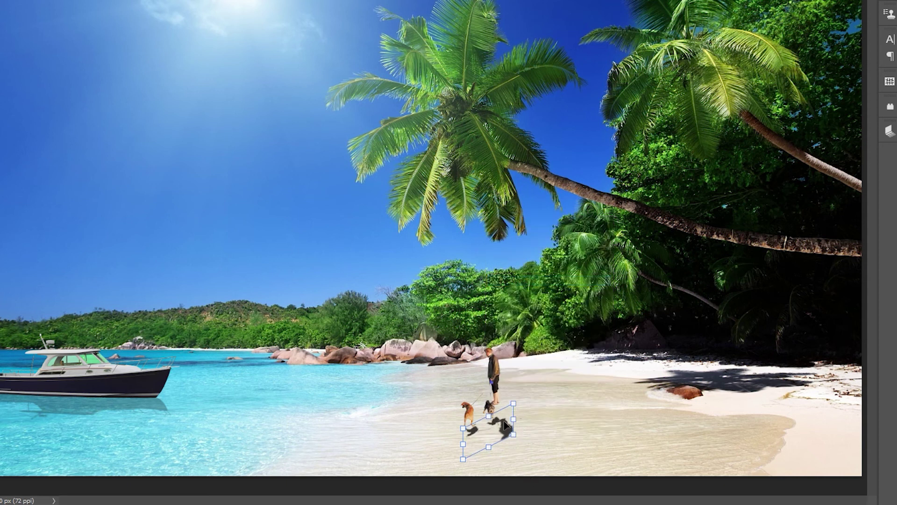
Step: Warp the dog's shadow into shape and commit the transform
{"action": "right_click", "coordinate": [506, 425]}
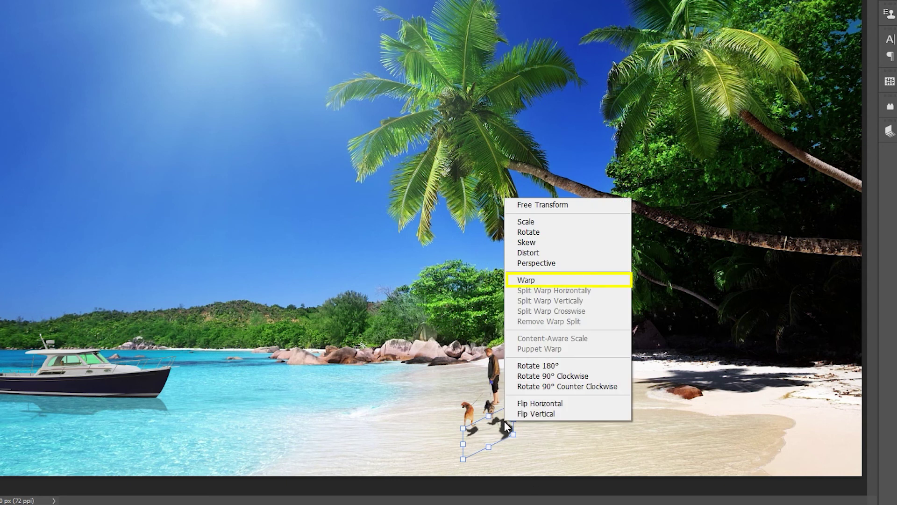
{"action": "left_click", "coordinate": [526, 281]}
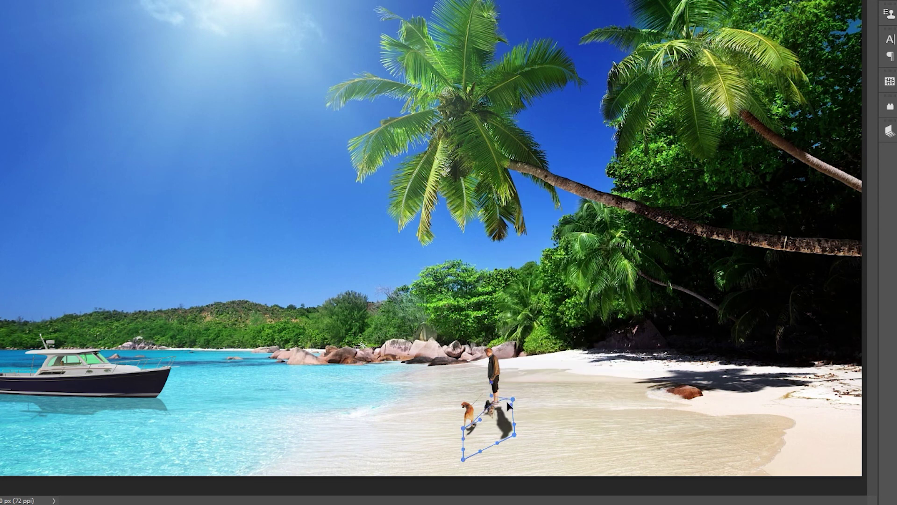
{"action": "left_click_drag", "start_coordinate": [489, 423], "coordinate": [504, 414]}
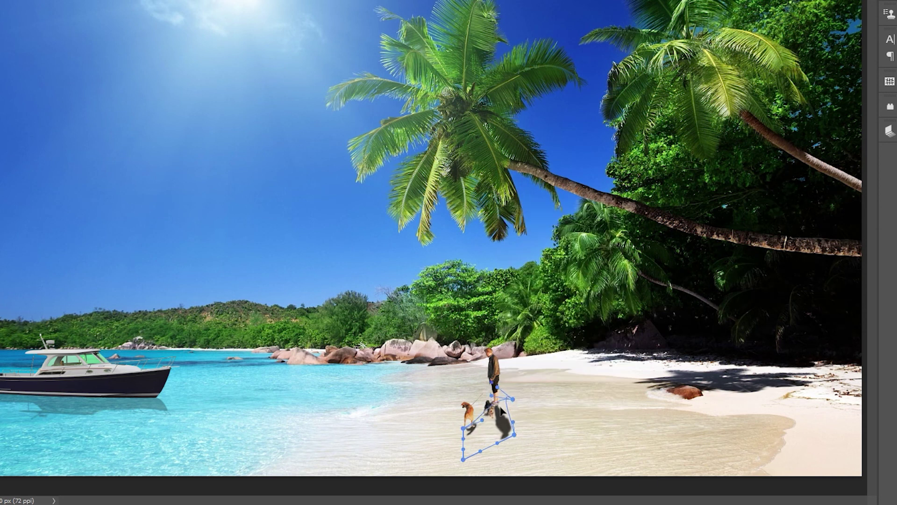
{"action": "key", "text": "Return"}
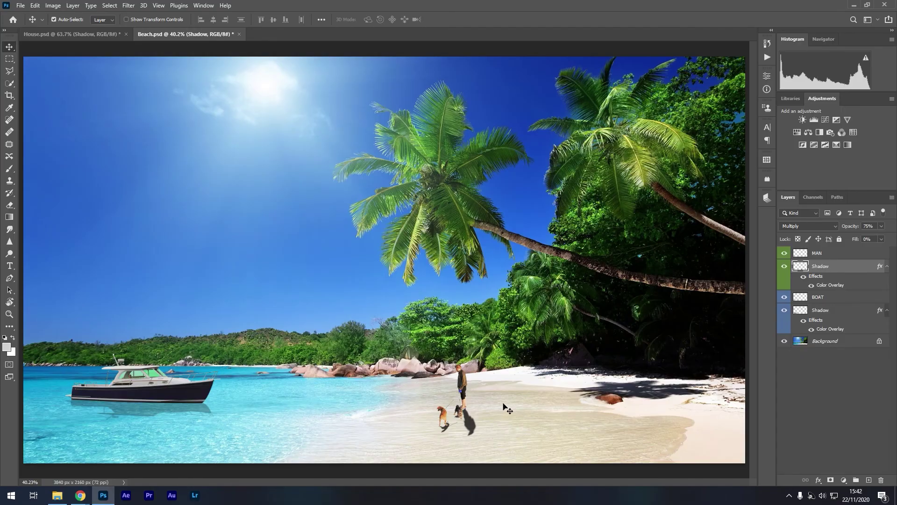